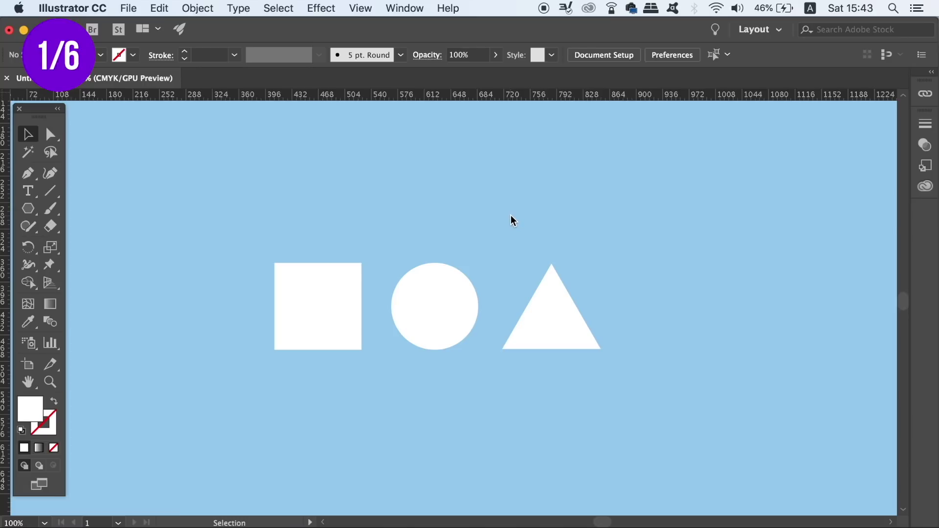
Marquee-select the white square, circle and triangle and group them with Cmd+G
left_click_drag(362, 313, 335, 333)
key("super+z")
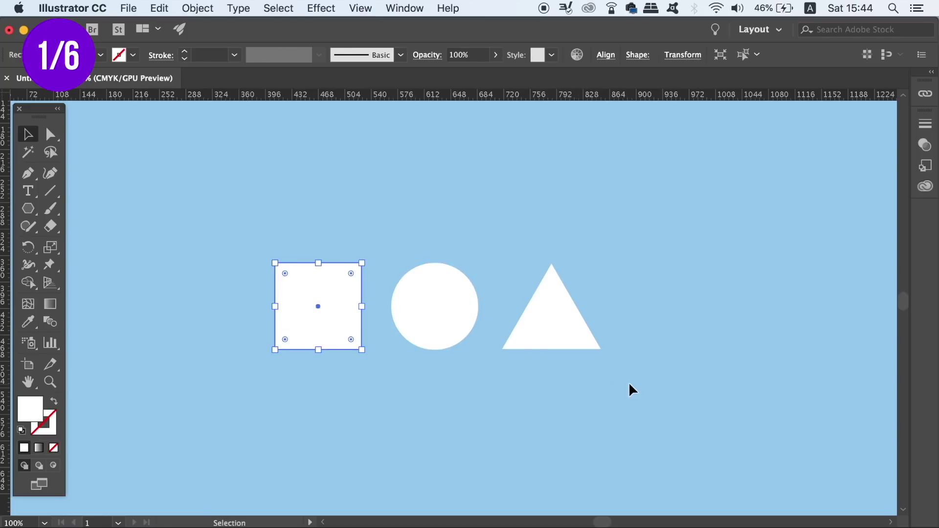
left_click(629, 389)
left_click_drag(509, 291, 612, 344)
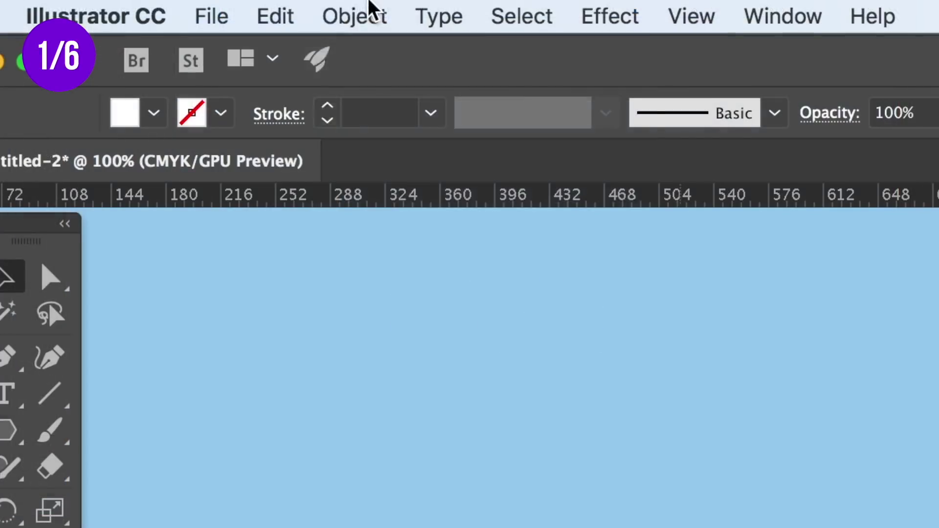
left_click(372, 7)
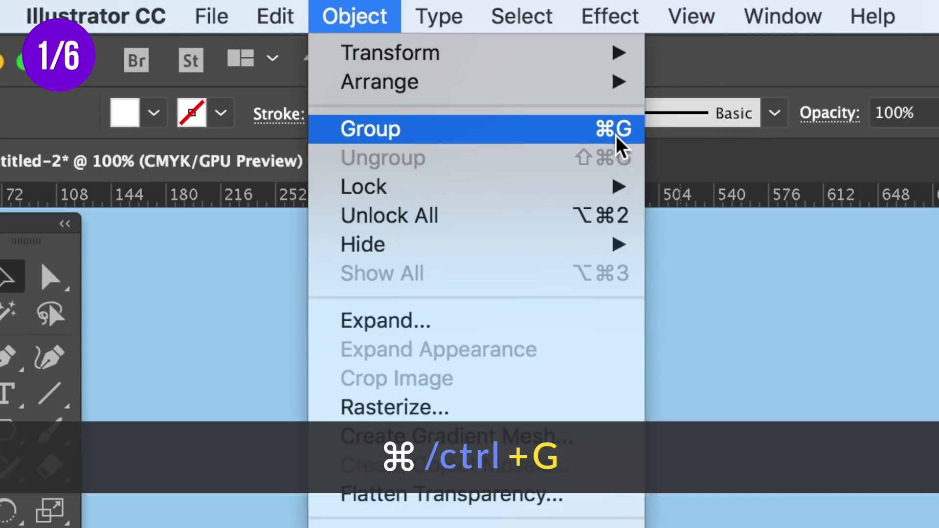
key("super+g")
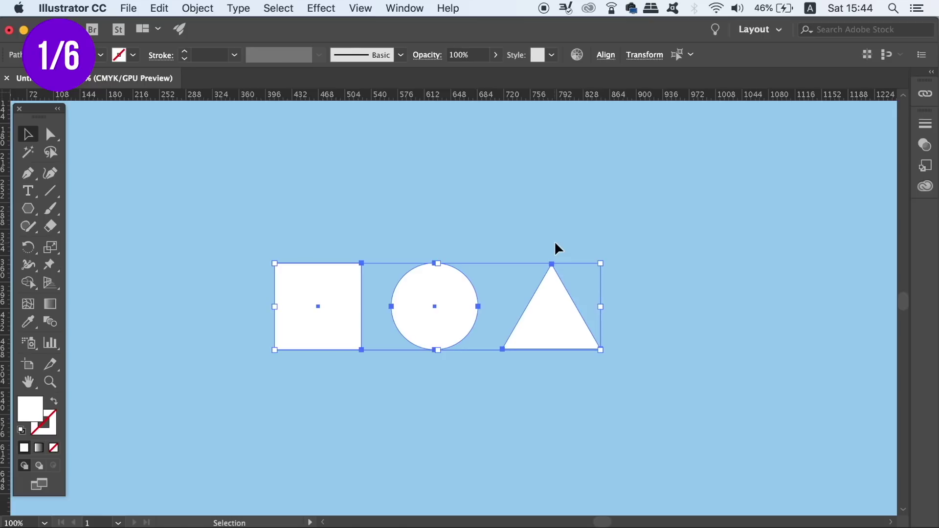
Test-move the three-shape group down-right, then undo the move
left_click(588, 201)
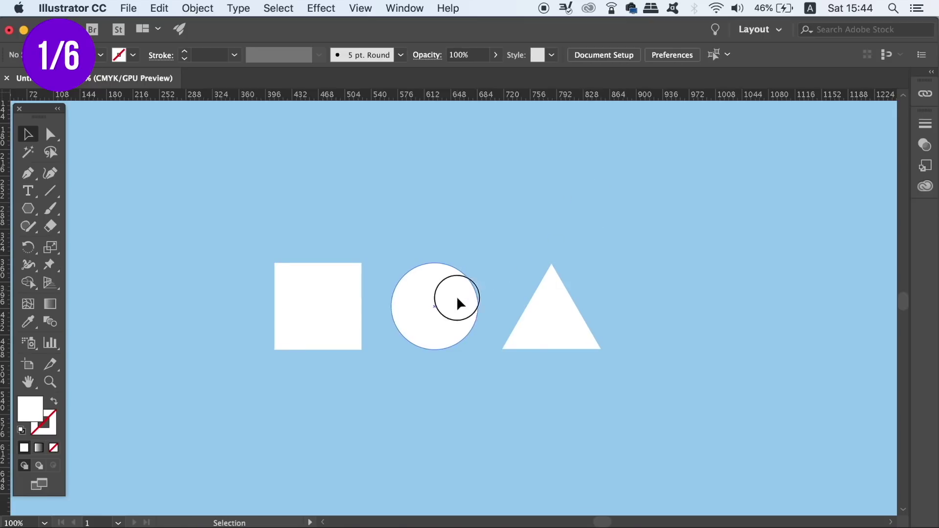
left_click_drag(460, 313, 506, 317)
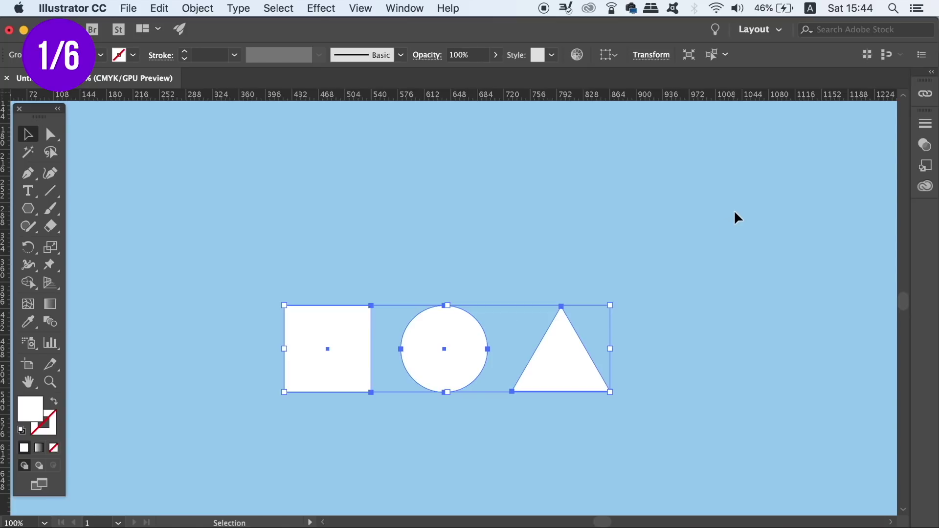
key("super+z")
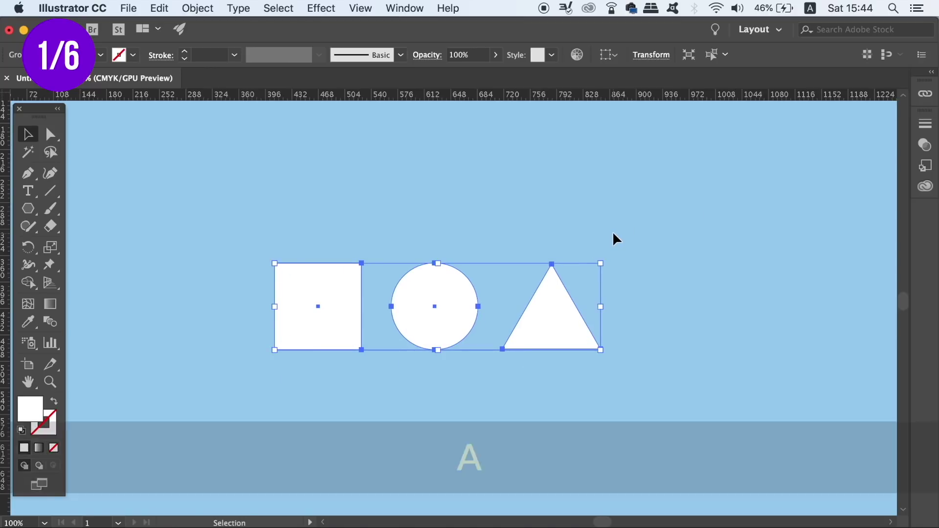
With Direct Selection, test-move only the square inside the group, then undo it
key("a")
left_click(602, 192)
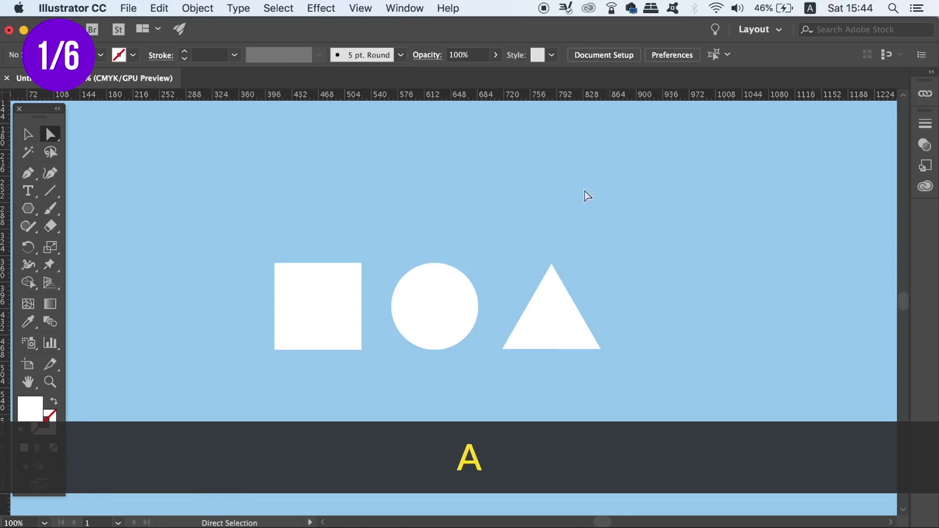
key("c")
key("v")
key("a")
left_click(320, 329)
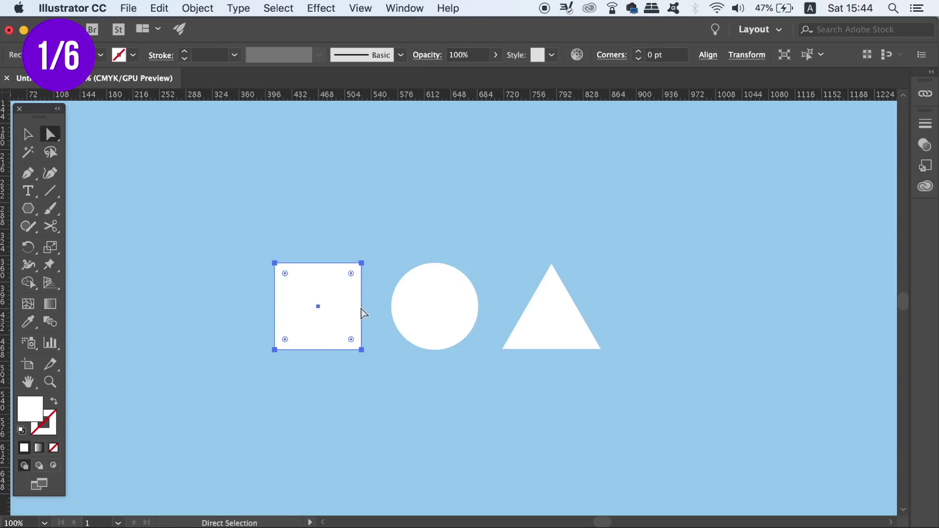
left_click_drag(302, 297, 291, 274)
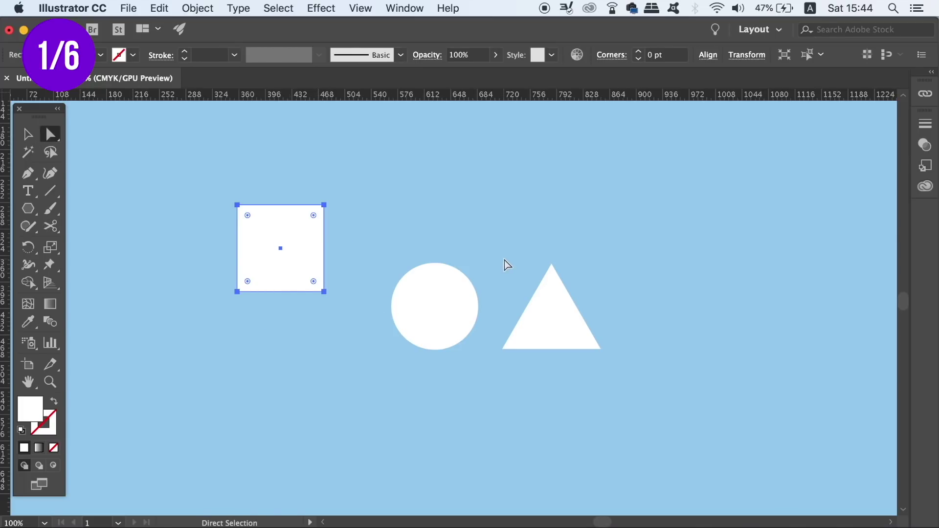
key("super+z")
Drag the triangle's top anchor up-right into a slanted wedge, then shift the whole group up-left
left_click(567, 304)
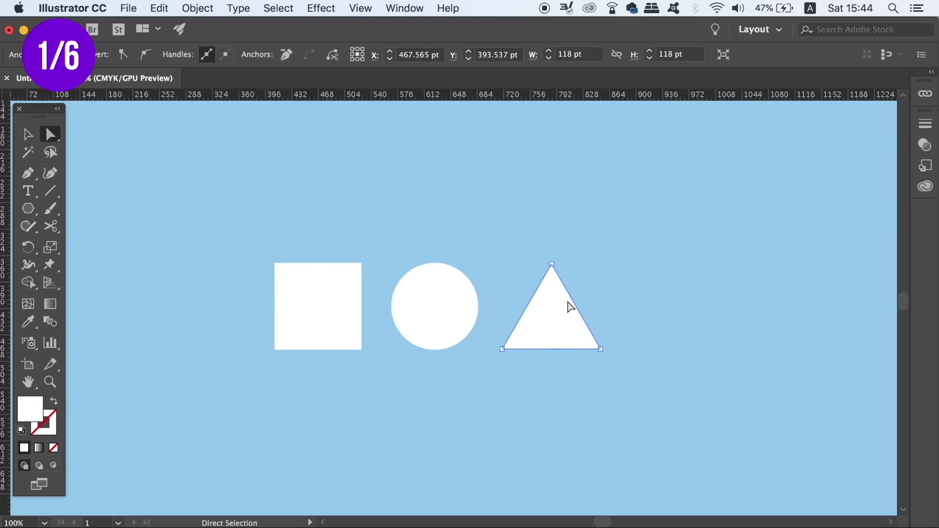
left_click_drag(551, 264, 627, 277)
left_click_drag(593, 331, 628, 350)
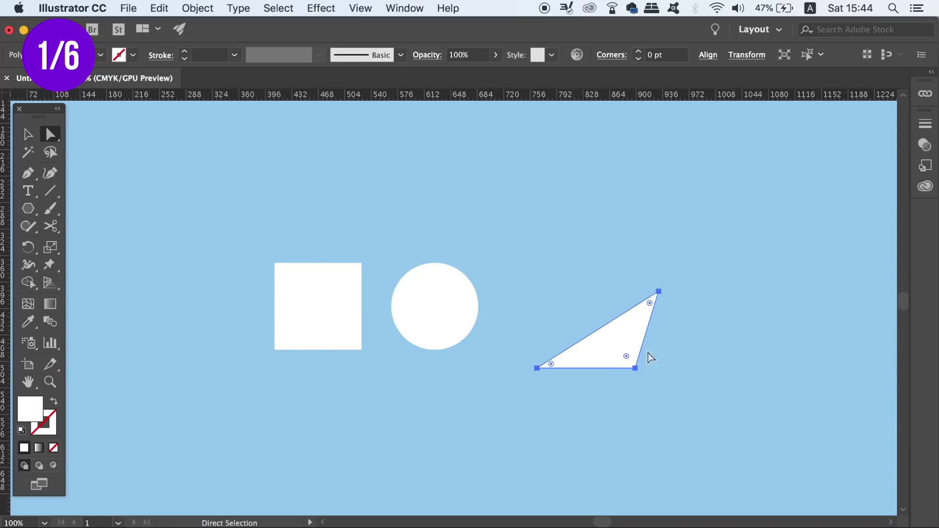
left_click(704, 366)
key("v")
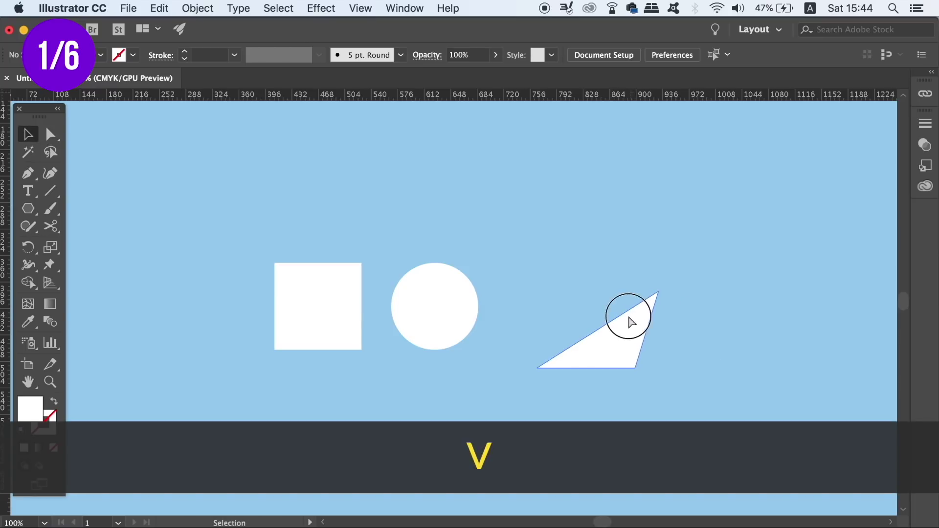
left_click_drag(625, 319, 595, 283)
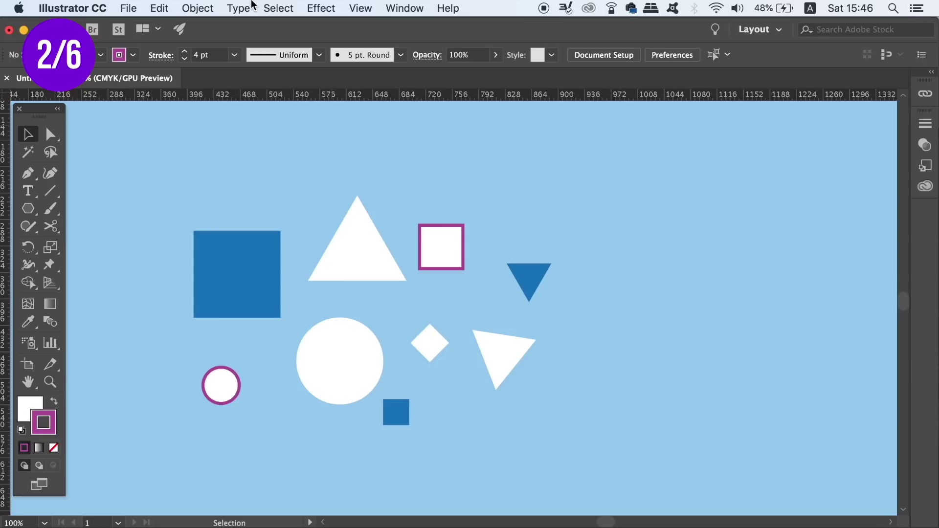
From the large blue square, use Select > Same > Shape to pick all four squares, test-move them, then undo
left_click(275, 6)
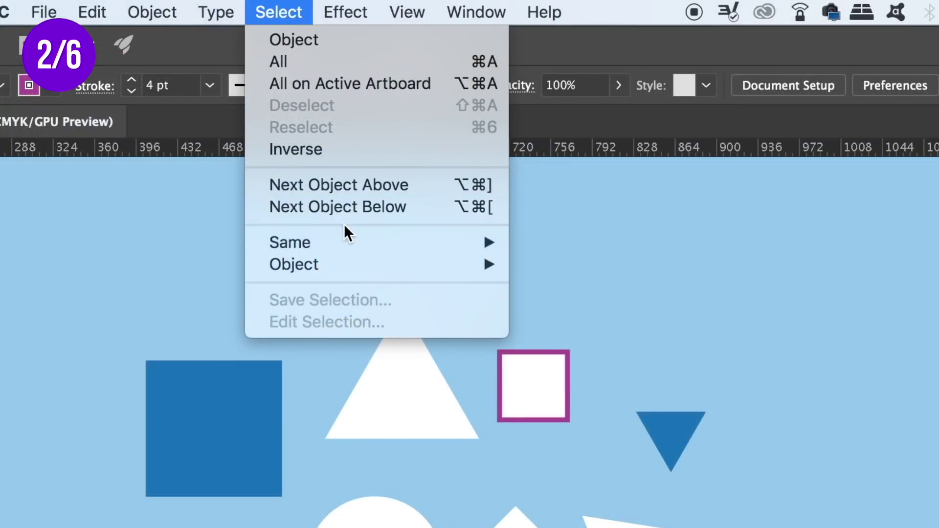
mouse_move(316, 151)
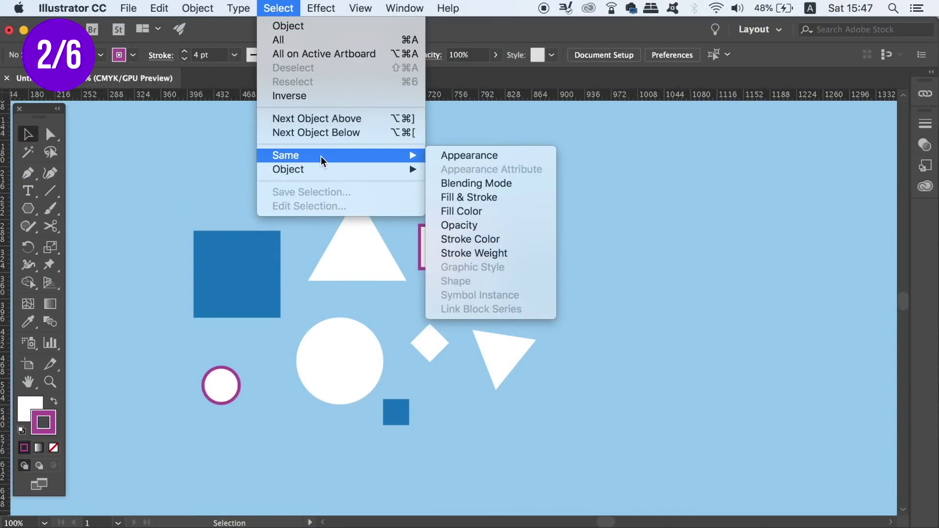
left_click(207, 160)
left_click(253, 271)
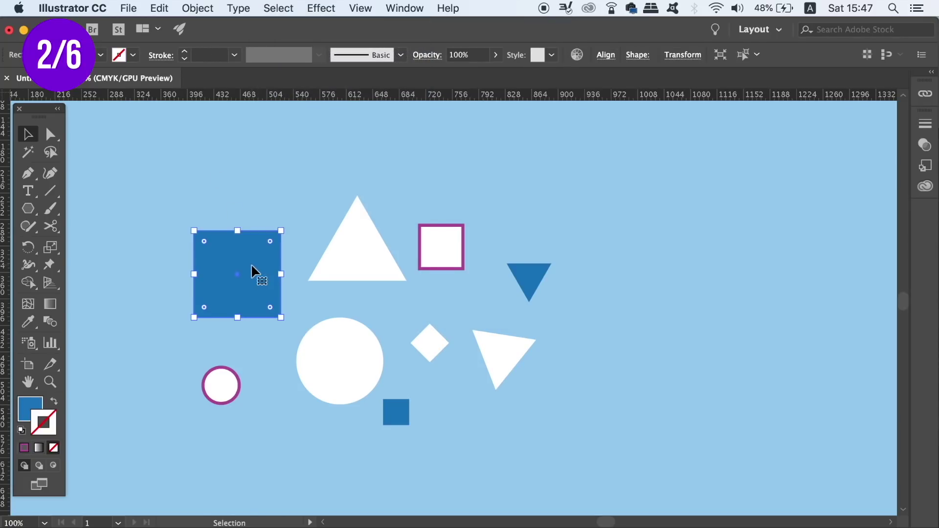
left_click(294, 5)
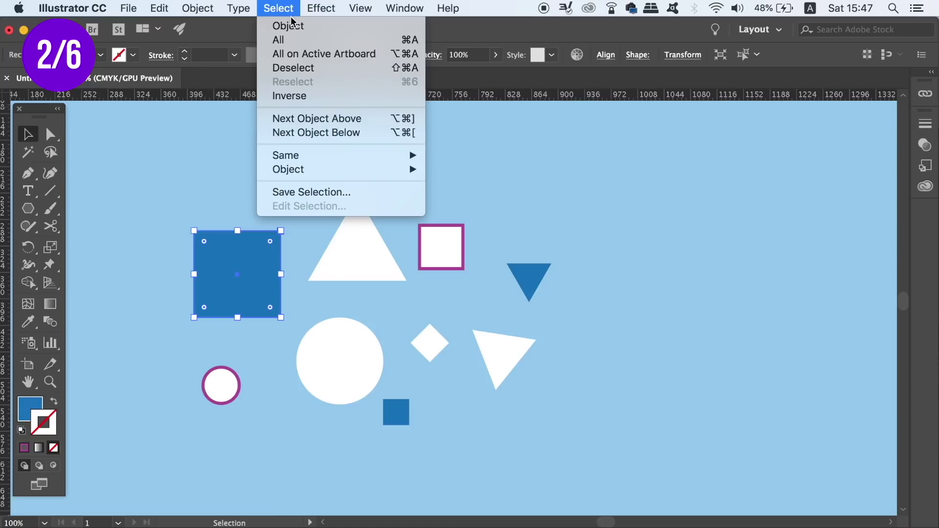
mouse_move(335, 154)
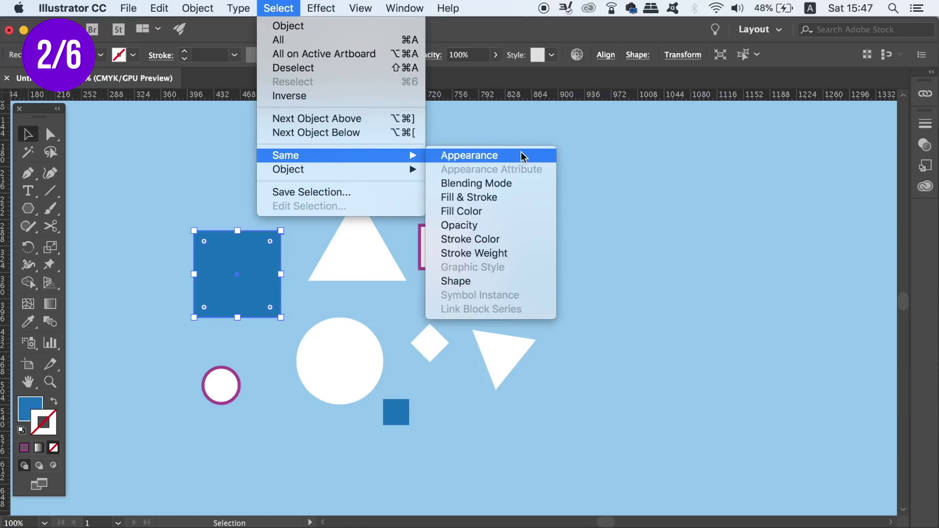
left_click(494, 282)
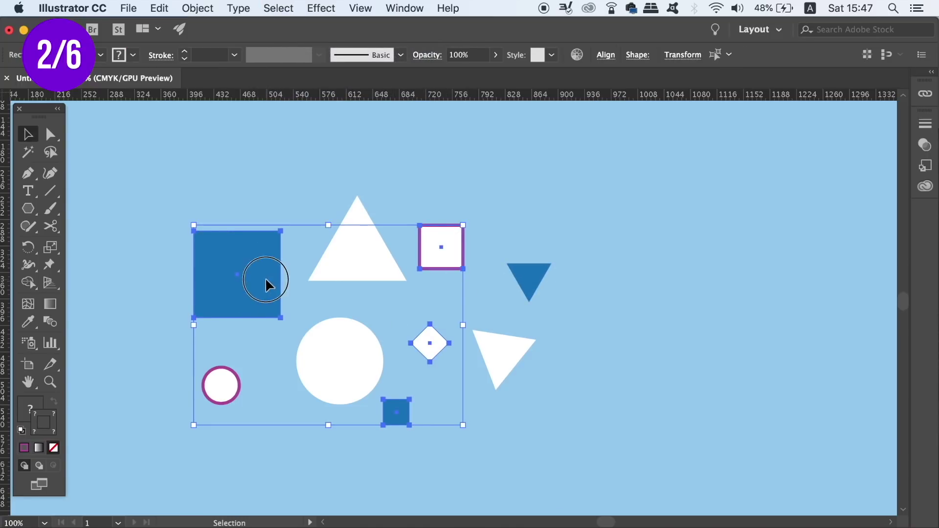
left_click_drag(294, 281, 619, 231)
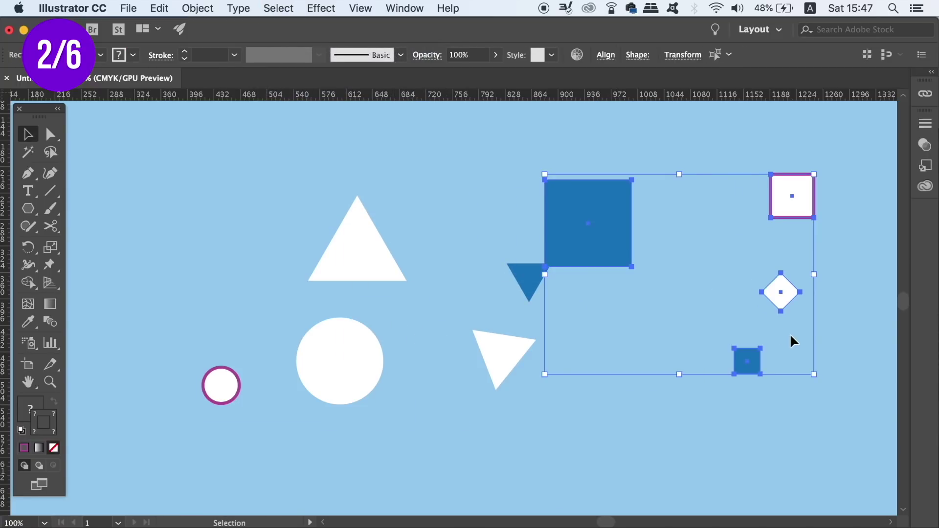
key("super+z")
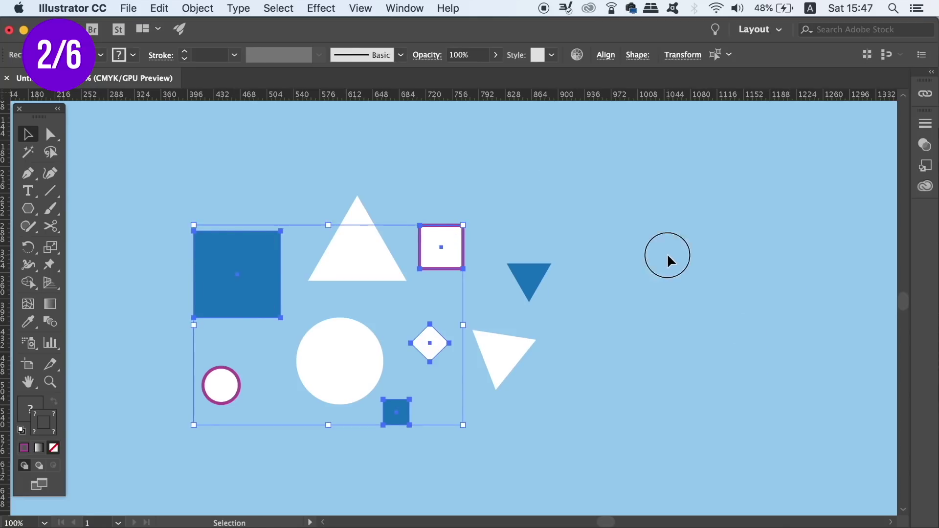
From the blue triangle, select all same-fill blue shapes, test-move them, then undo
left_click(667, 256)
left_click(521, 277)
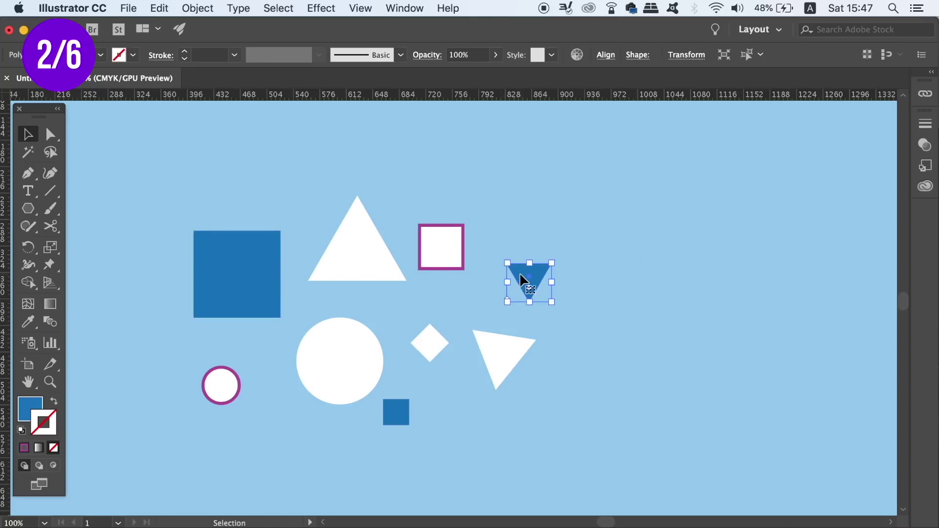
left_click(283, 7)
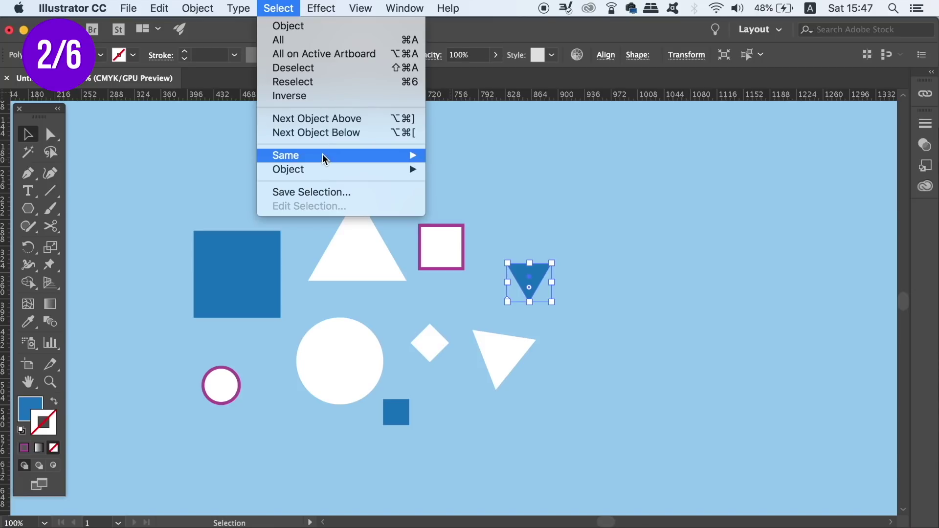
mouse_move(323, 157)
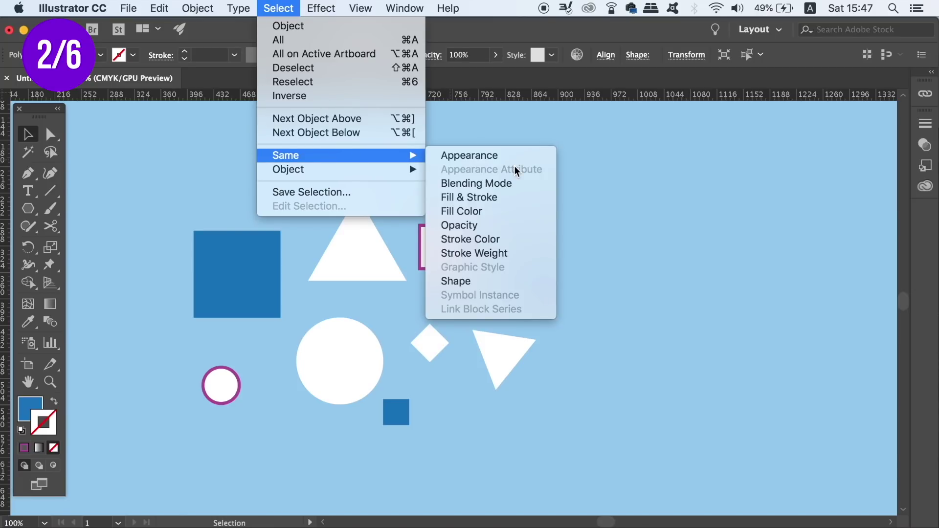
left_click(501, 211)
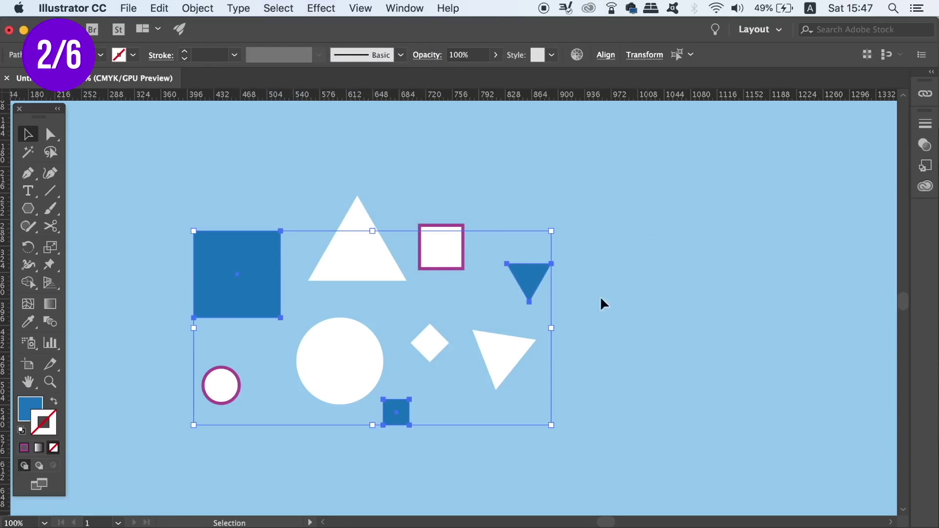
left_click_drag(521, 284, 538, 219)
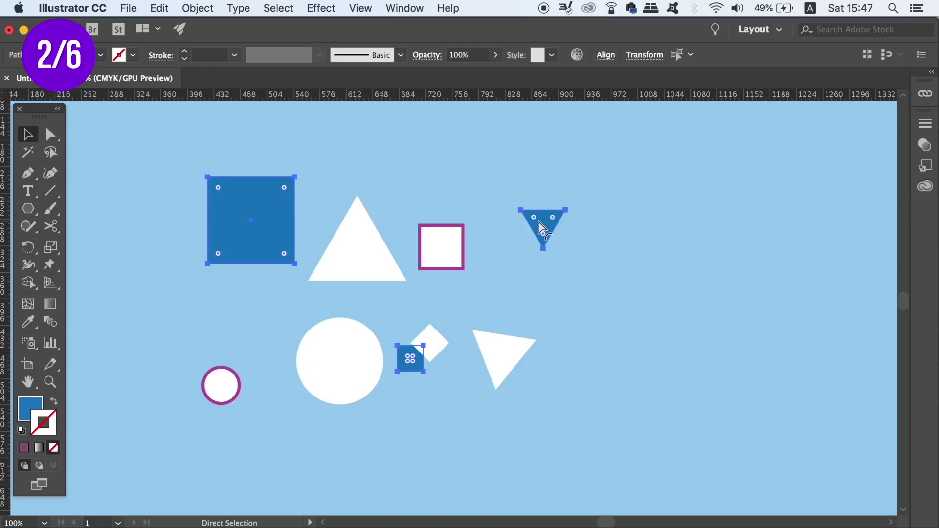
key("super+z")
From the magenta-outlined square, select all same-stroke-weight shapes, move them, then undo and deselect
left_click(572, 210)
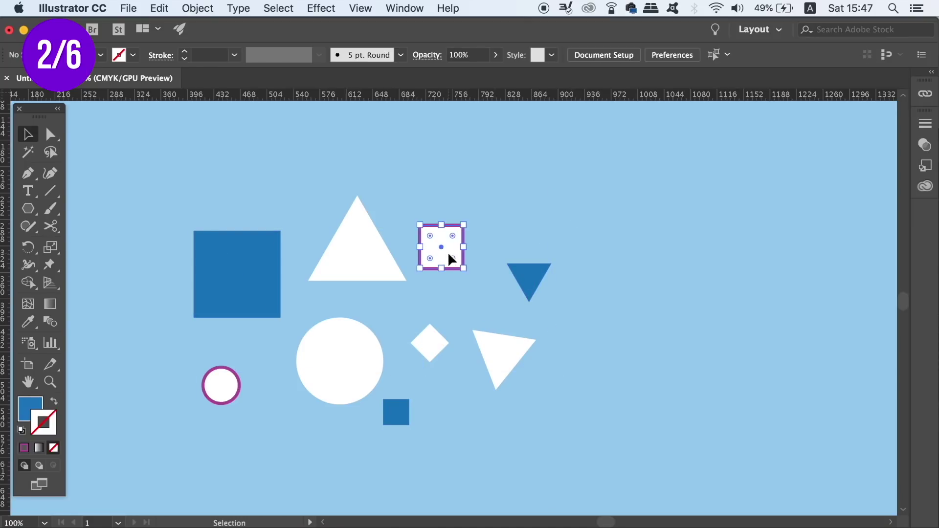
left_click(447, 251)
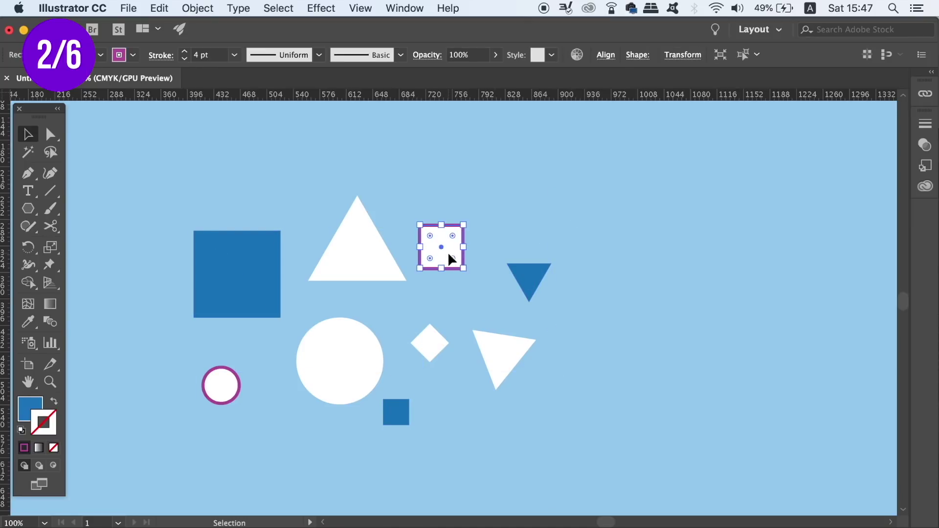
left_click(278, 8)
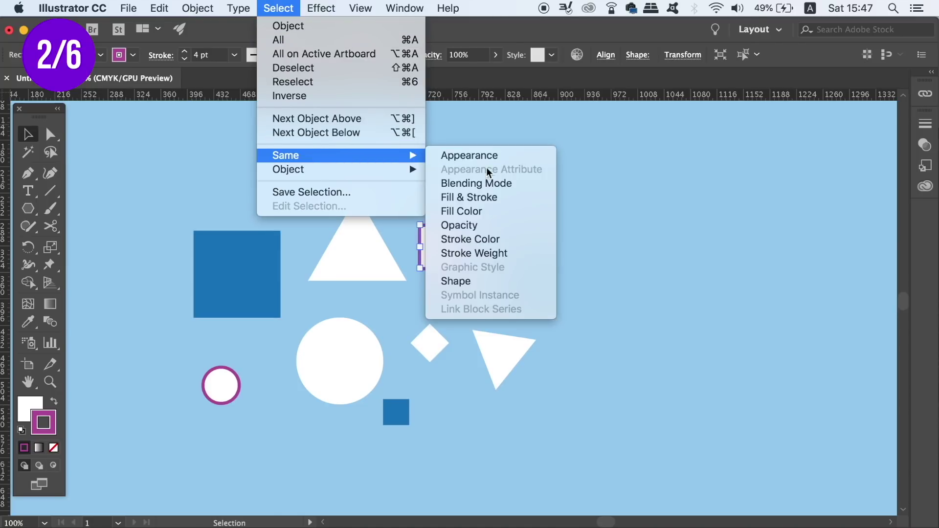
left_click(491, 253)
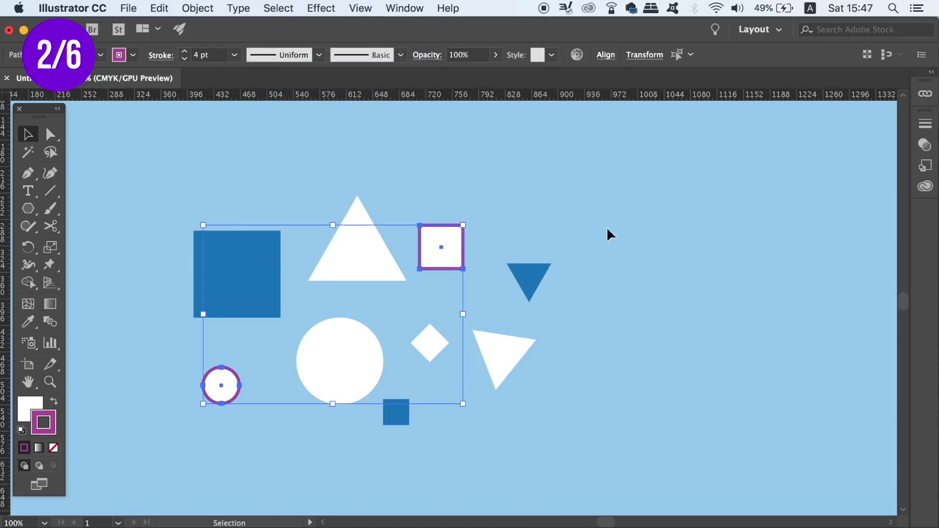
left_click_drag(444, 252, 494, 192)
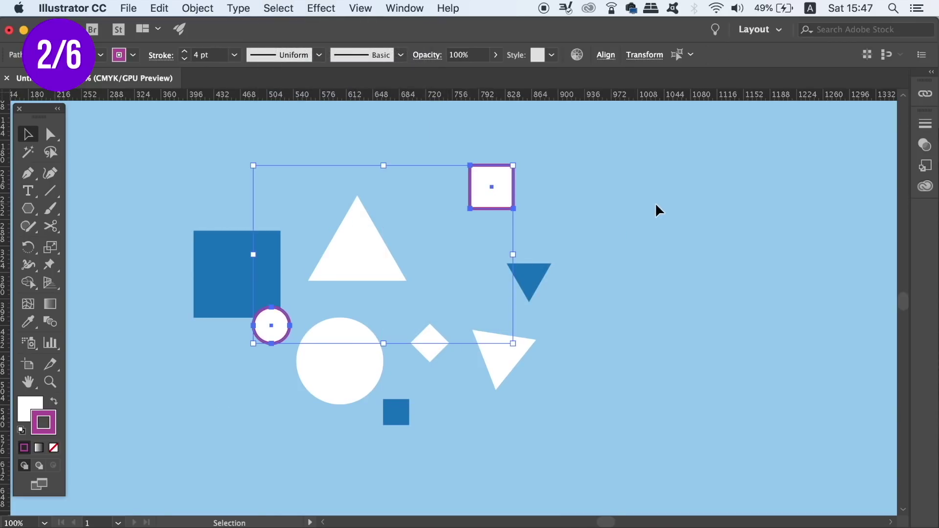
left_click(655, 205)
key("super+z")
left_click(655, 206)
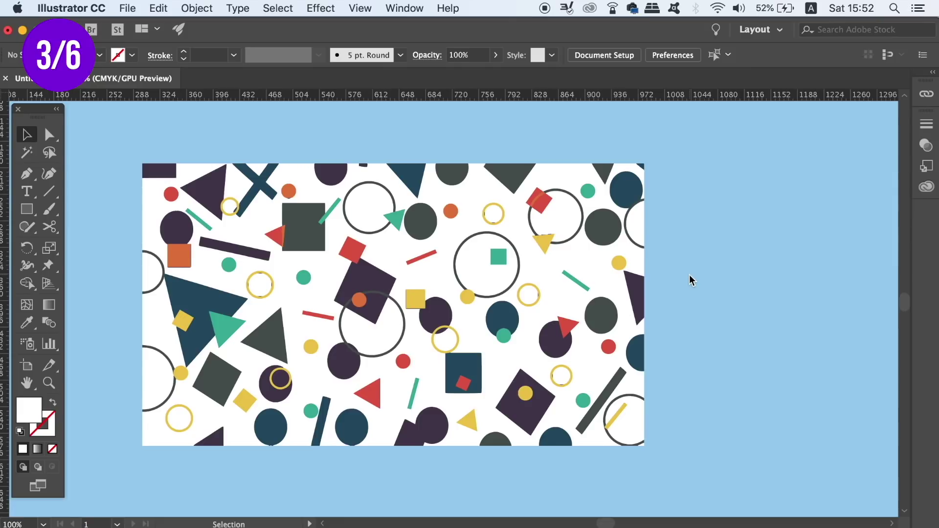
Save the small red circle as a selection named 'red small circle CENTRAL'
left_click(278, 8)
left_click(489, 142)
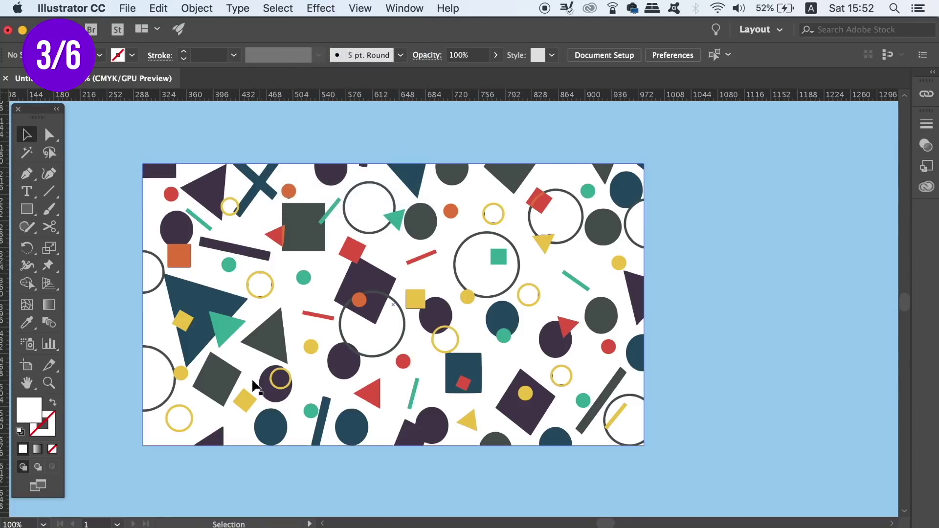
left_click(403, 362)
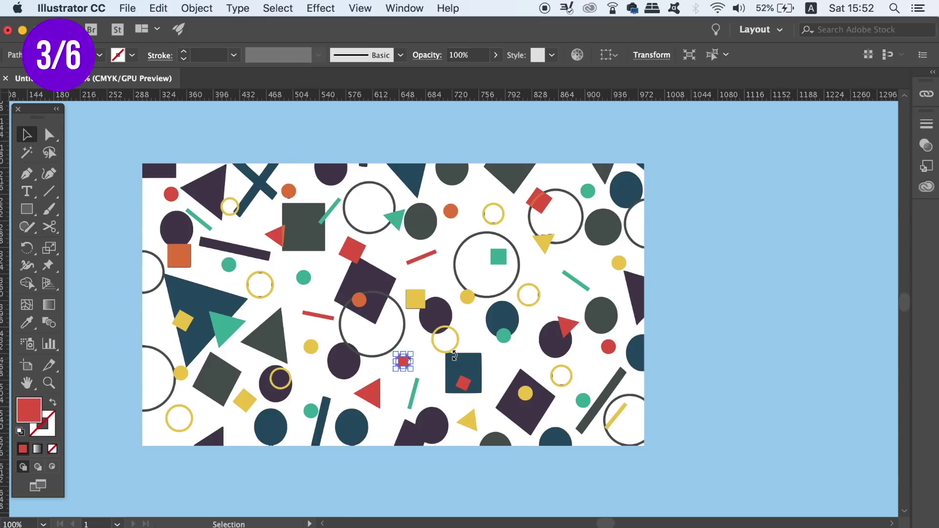
left_click(277, 7)
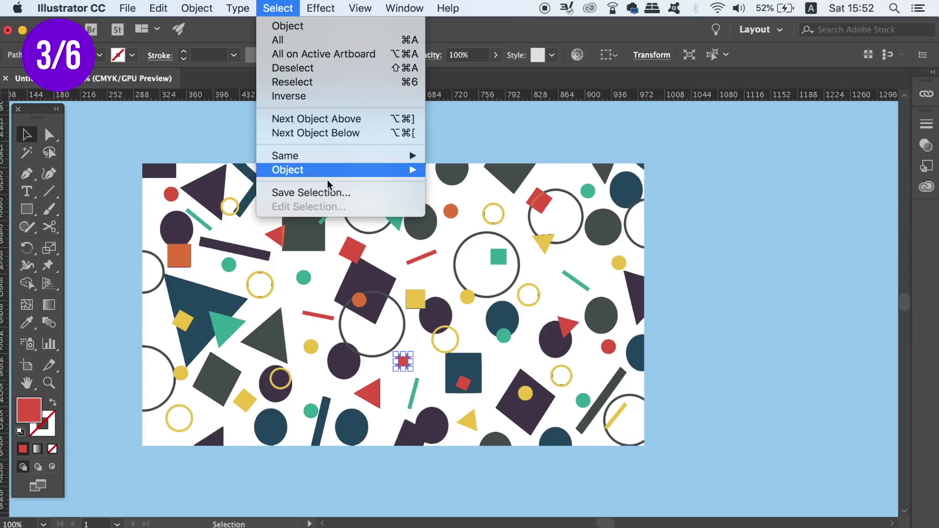
left_click(382, 196)
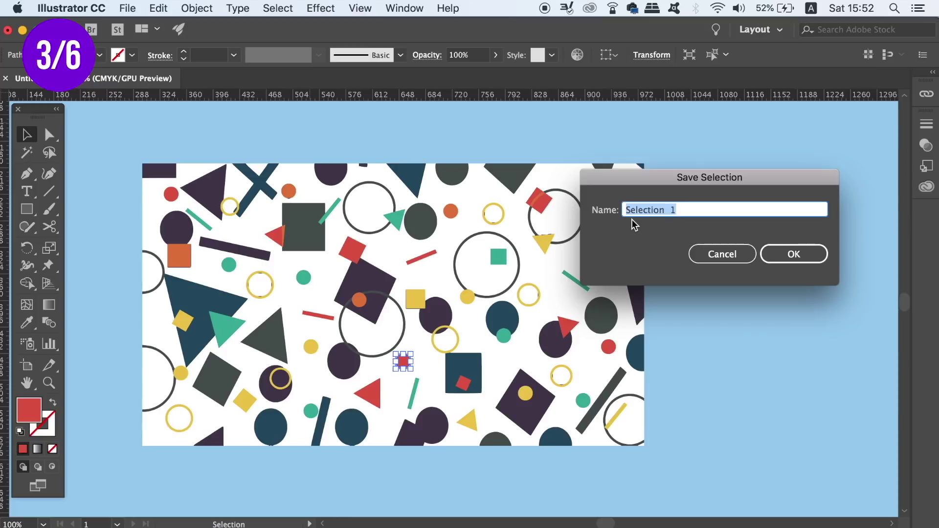
type("red small circle mid")
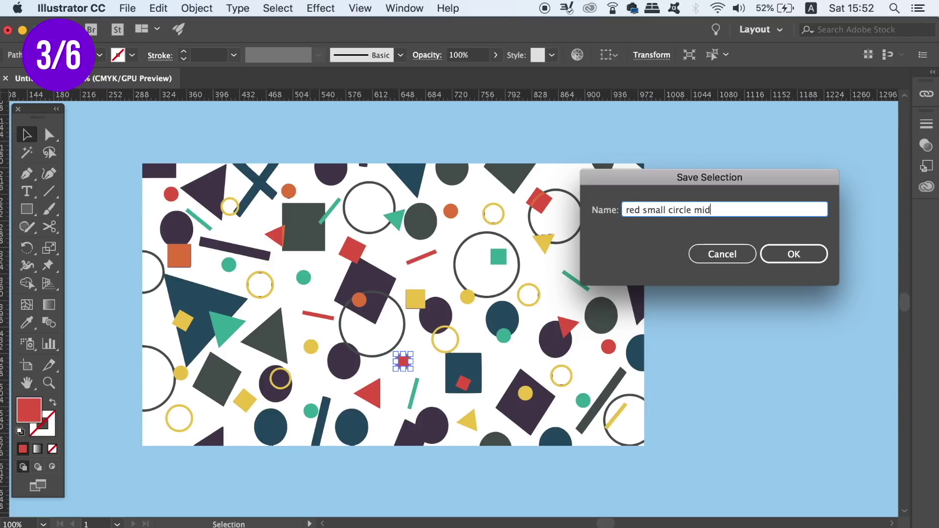
key("BackSpace")
key("BackSpace")
key("BackSpace")
type("C")
left_click(791, 253)
Deselect, then reselect the circle by choosing its saved name from the Select menu
left_click(765, 268)
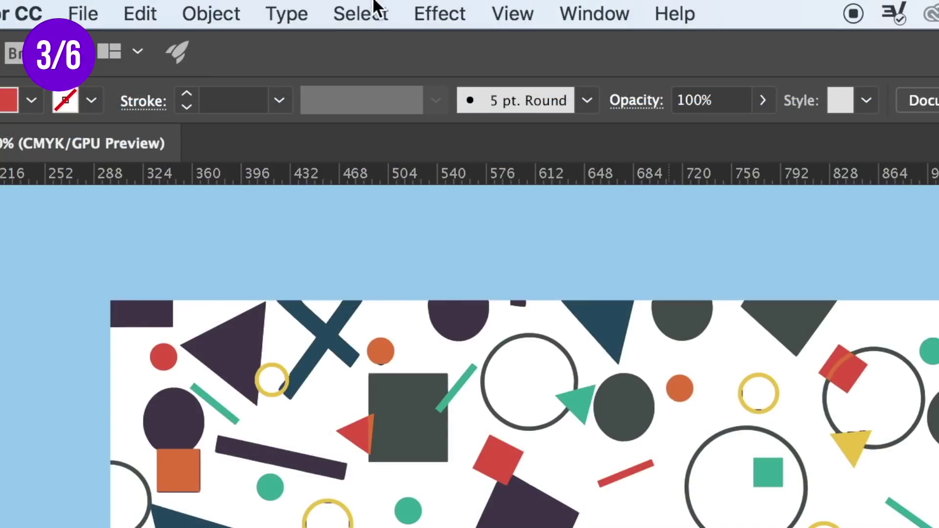
left_click(278, 8)
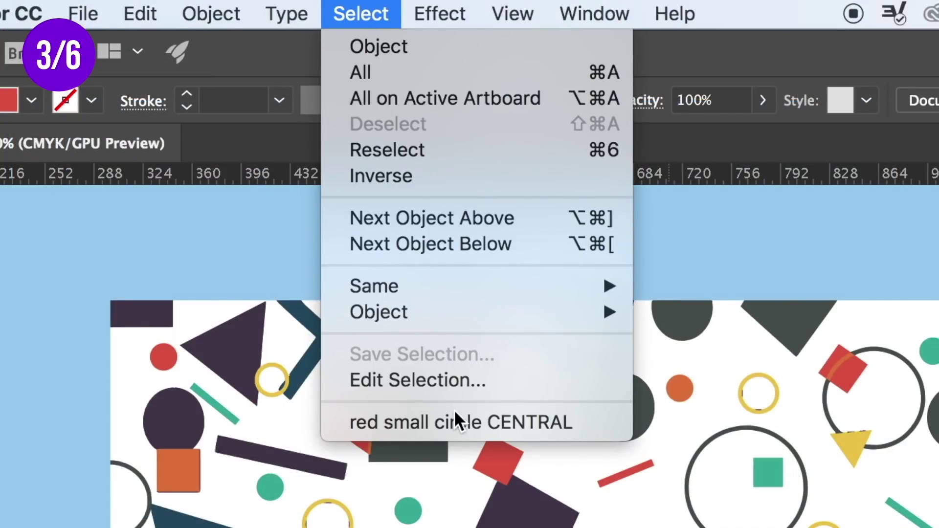
left_click(488, 422)
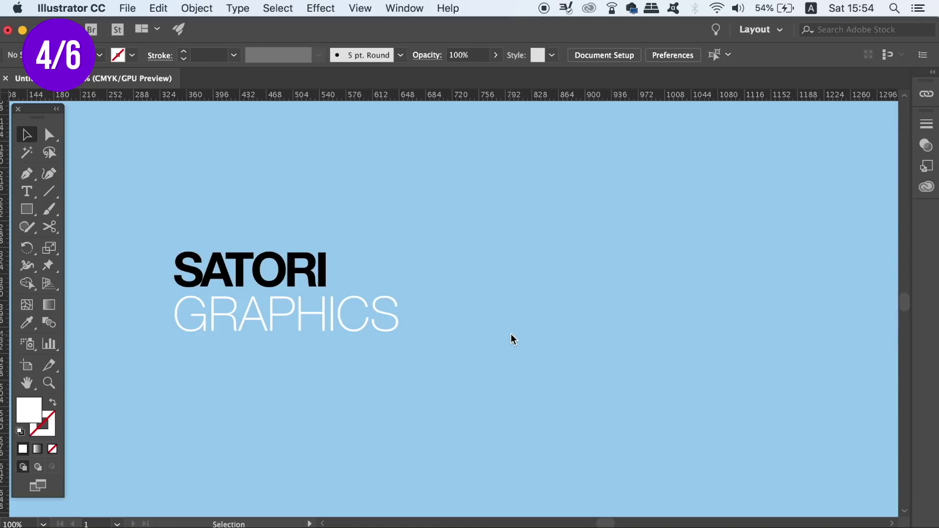
Open the Character panel and eyedropper SATORI's bold black type style onto GRAPHICS
key("super+t")
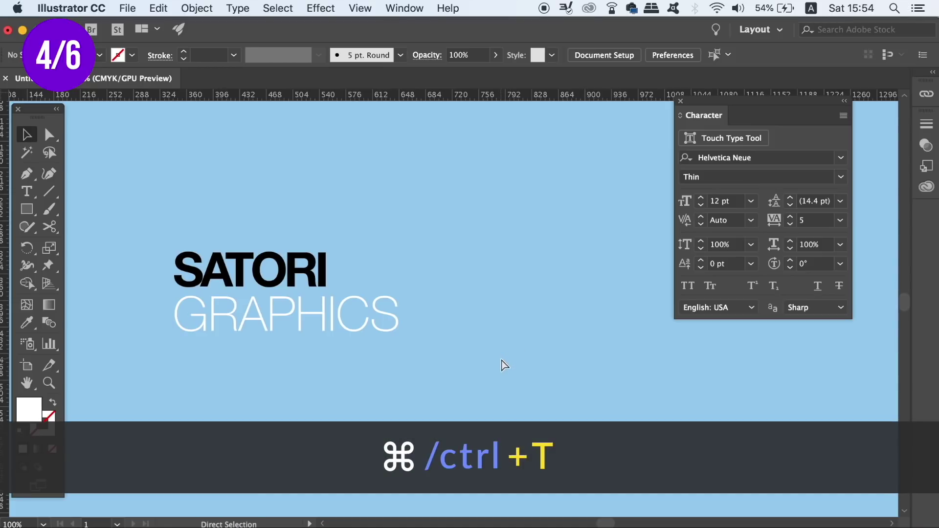
left_click_drag(792, 103, 753, 140)
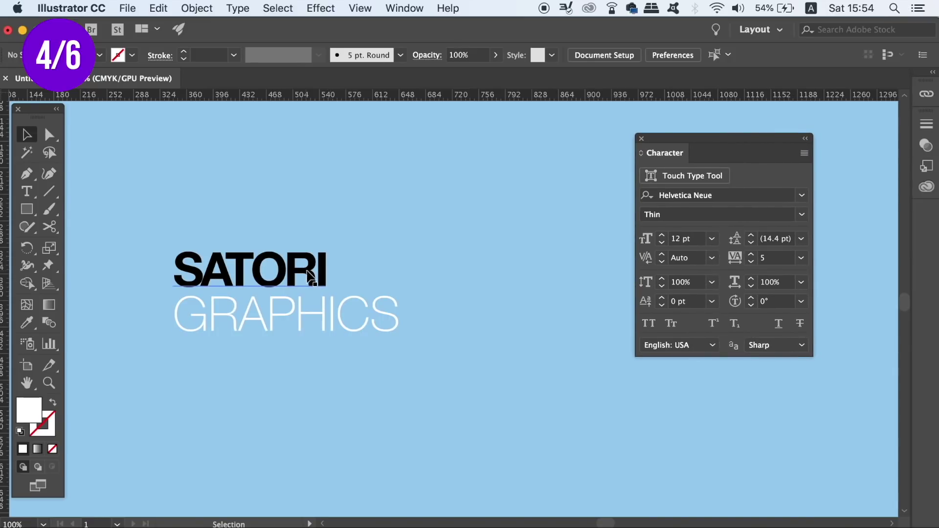
left_click(330, 326)
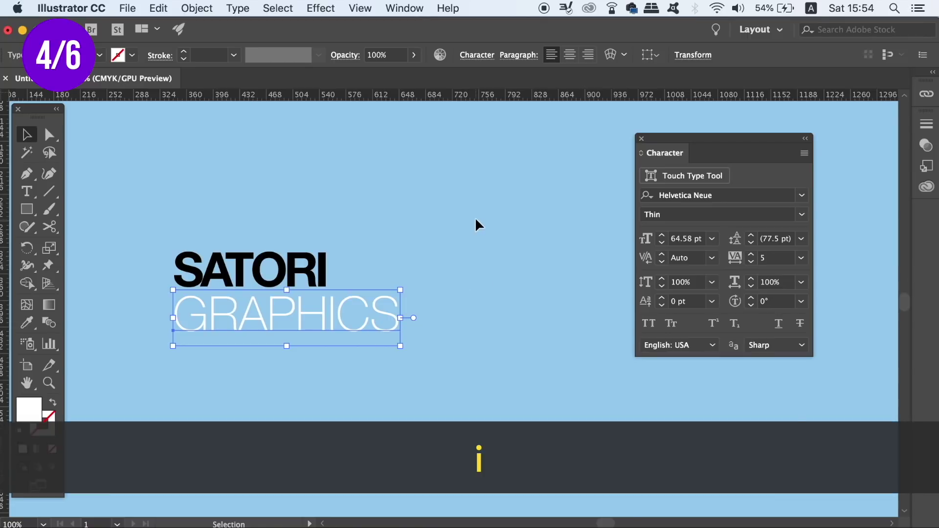
key("i")
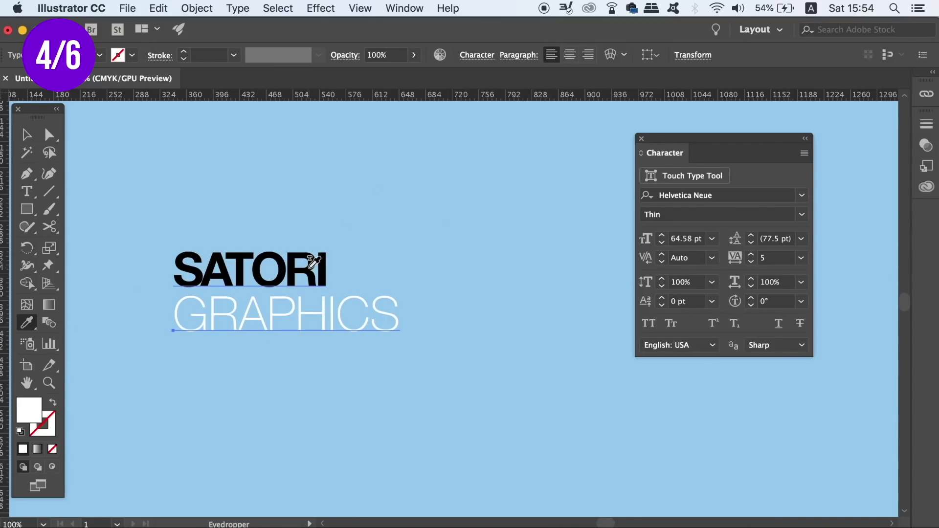
left_click(313, 262)
key("v")
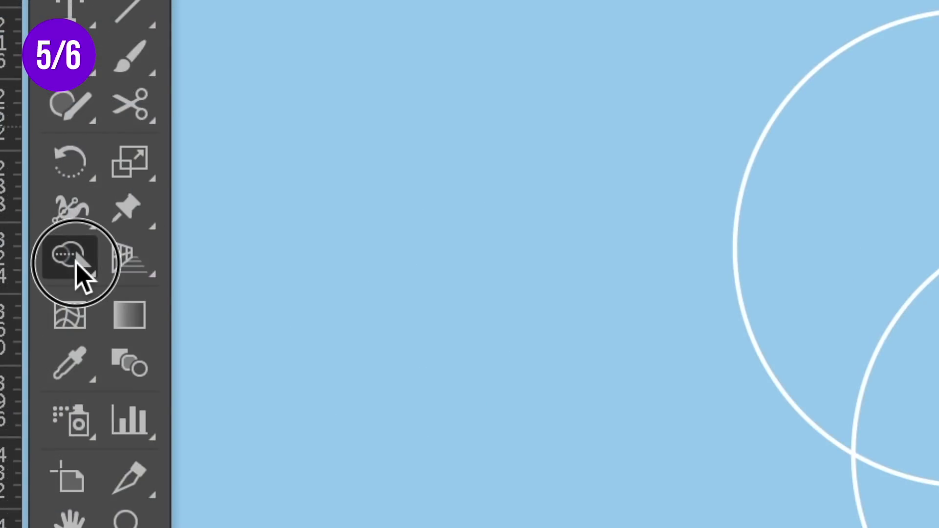
Select the three circles and merge their inner overlapping regions with the Shape Builder tool
left_click(28, 285)
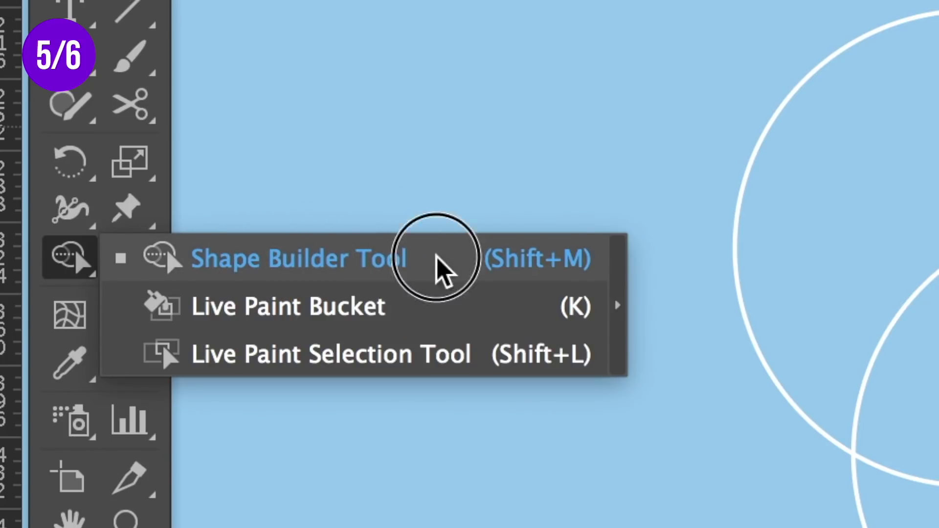
left_click(561, 264)
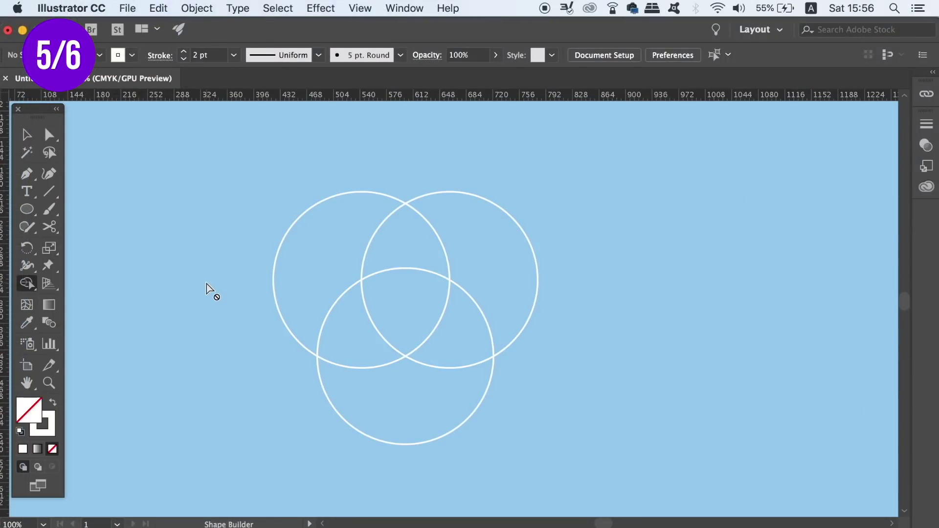
key("v")
left_click_drag(210, 157, 629, 440)
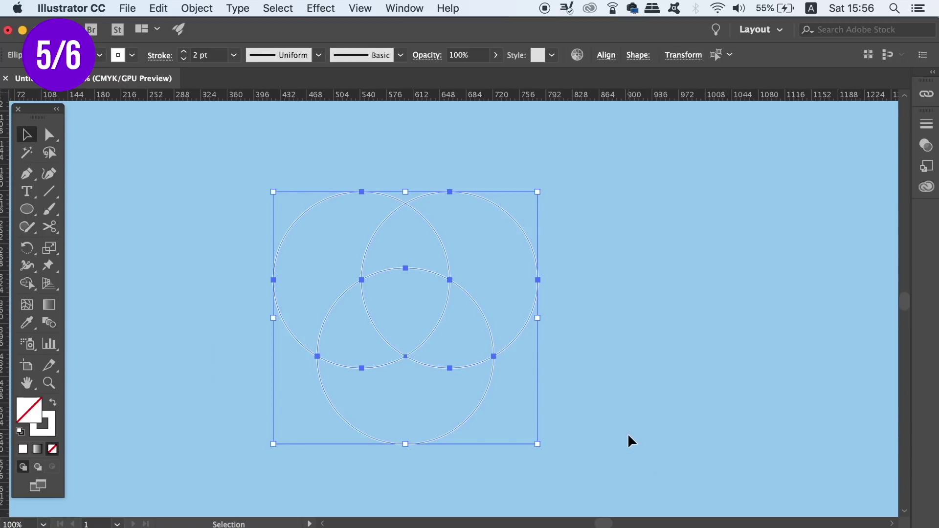
left_click(29, 287)
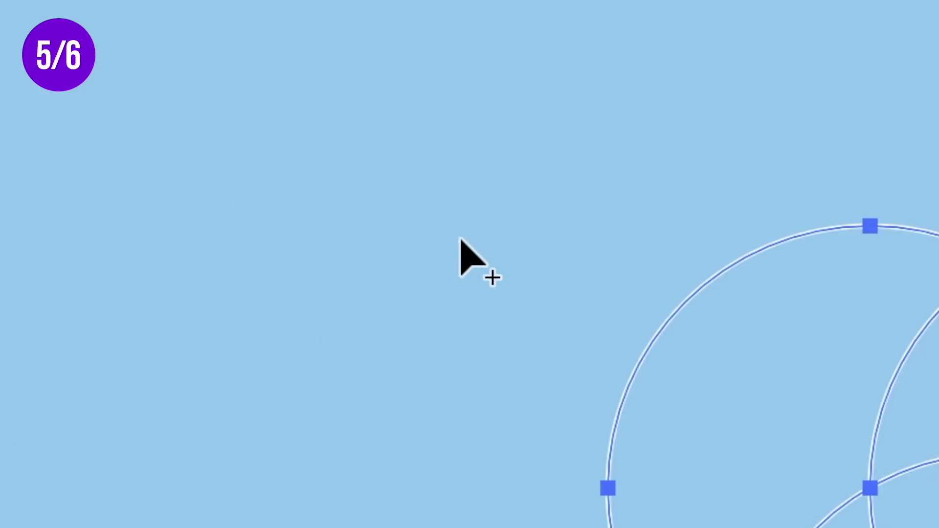
key("alt")
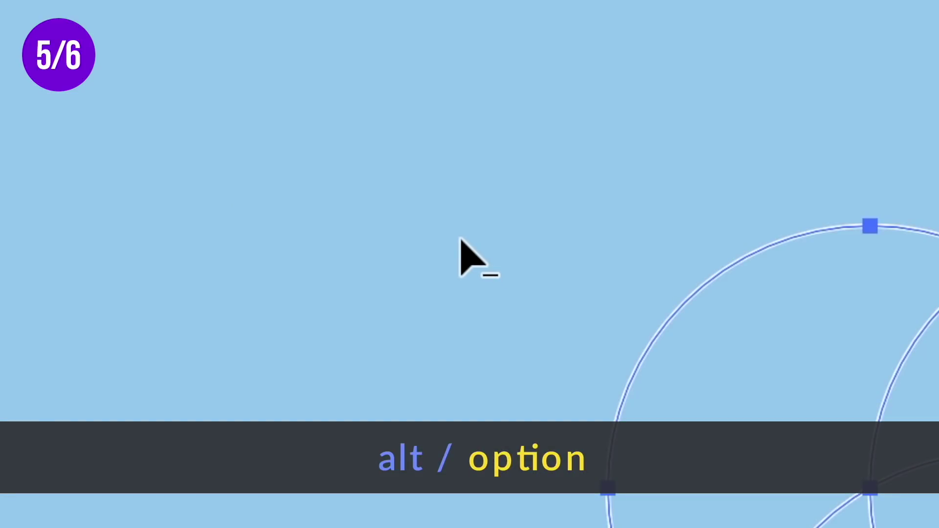
key("alt")
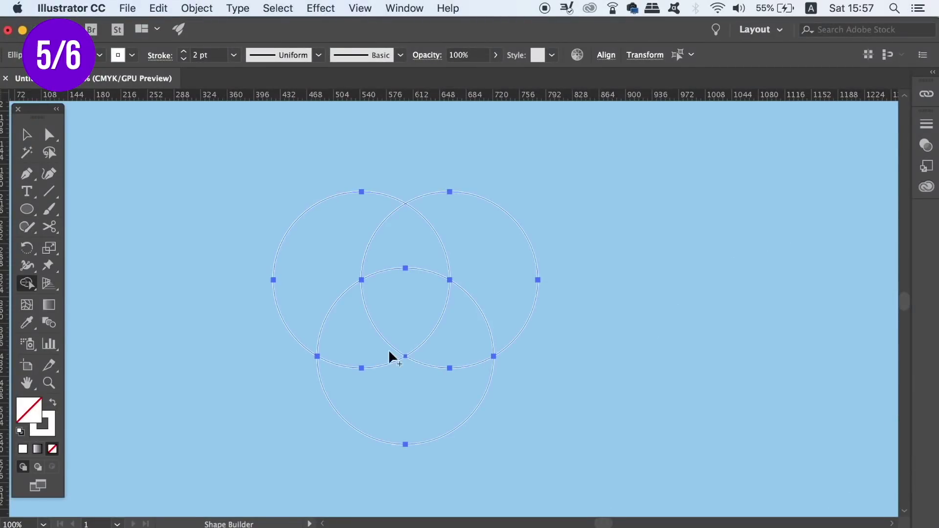
mouse_move(357, 348)
left_mouse_down()
mouse_move(386, 302)
mouse_move(401, 246)
mouse_move(419, 302)
mouse_move(459, 350)
left_mouse_up()
Alt-click with Shape Builder to delete the three outer crescents
key("alt")
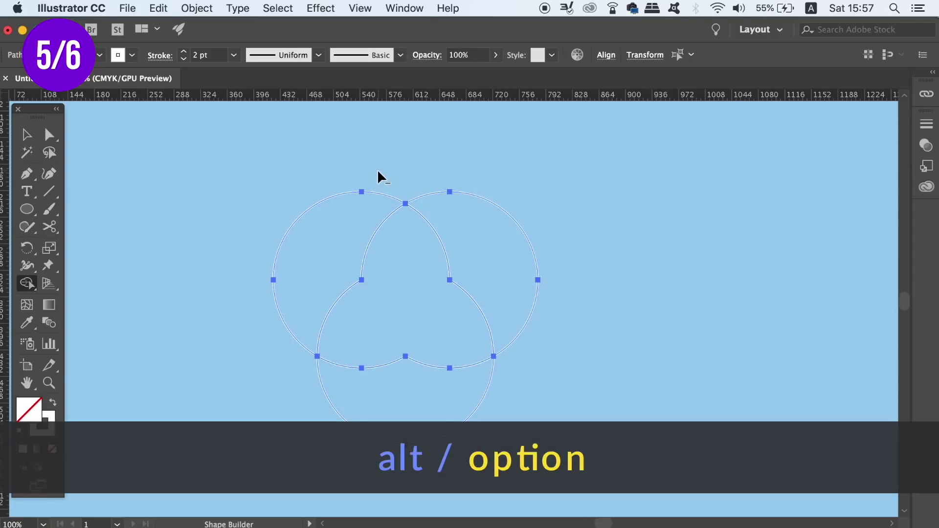
left_click(263, 341, "alt")
left_click(489, 396, "alt")
left_click_drag(498, 162, 587, 347)
Select the merged trefoil and swap its fill and stroke so it is solid white
key("v")
left_click(568, 263)
left_click(478, 299)
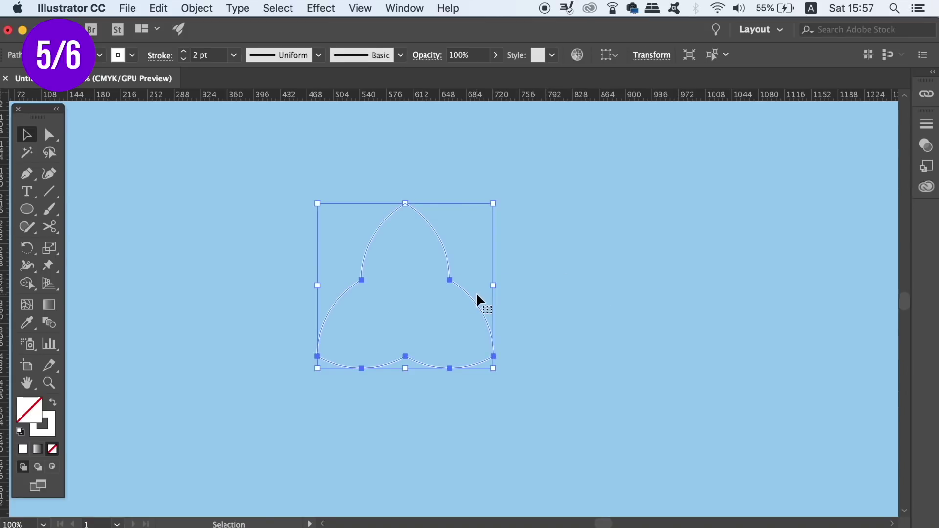
key("shift+x")
left_click(607, 258)
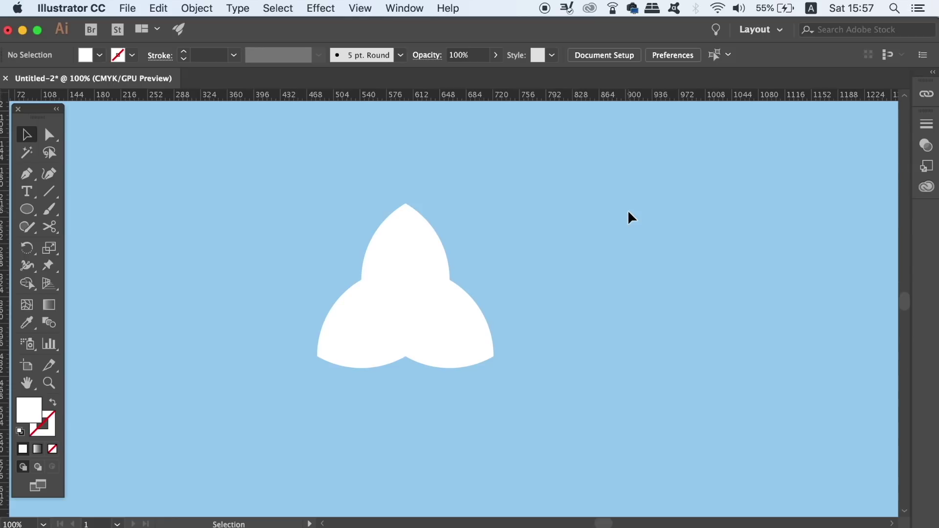
key("shift")
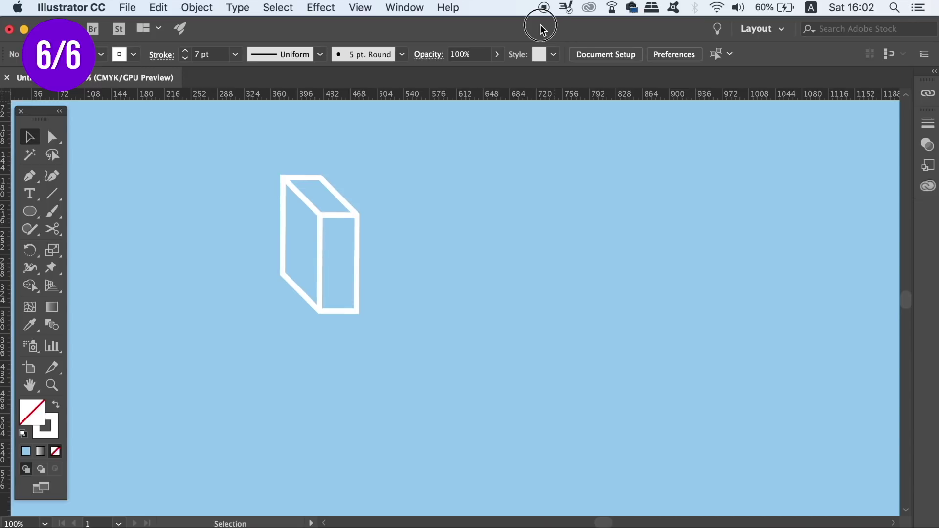
Alt-drag an offset copy of the outlined box down-right and repeat it with Cmd+D
left_click_drag(541, 28, 540, 29)
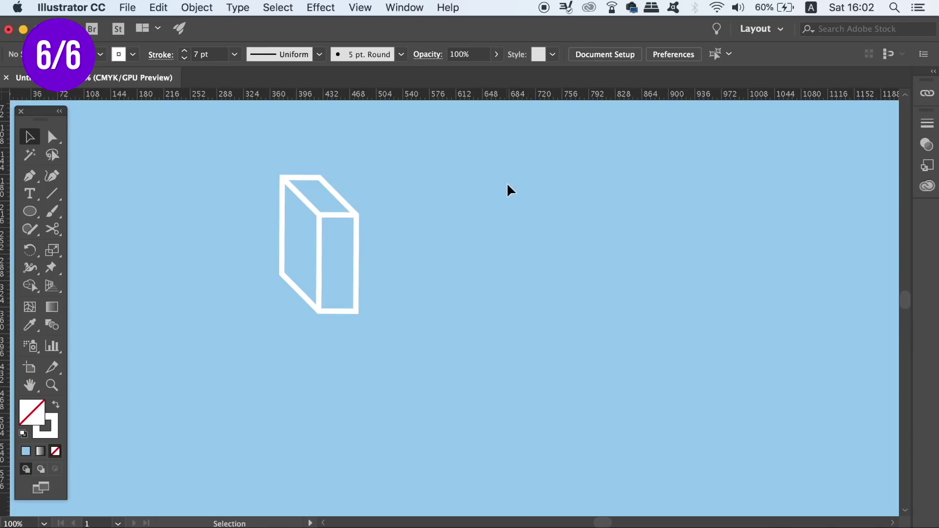
left_click_drag(244, 142, 392, 329)
key("alt")
left_click_drag(321, 256, 394, 291)
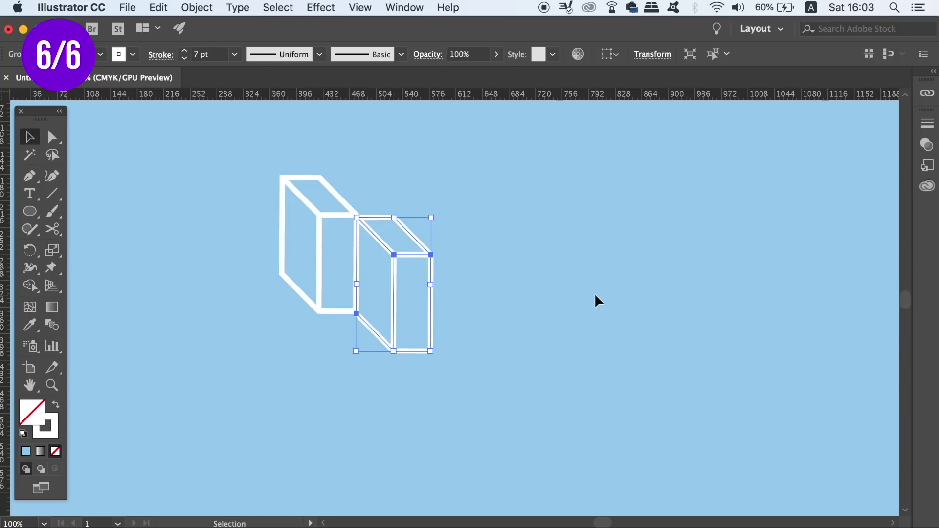
key("super+d")
Select the row of boxes, copy it offset down-left and repeat to stack several rows
key("super+d")
key("super+d")
left_click(634, 273)
key("super+minus")
key("super+minus")
left_click_drag(599, 272, 543, 273)
key("super+equal")
left_click_drag(218, 197, 541, 426)
left_click_drag(430, 323, 410, 389, "alt")
key("super+d")
key("super+d")
key("super+minus")
left_click(596, 274)
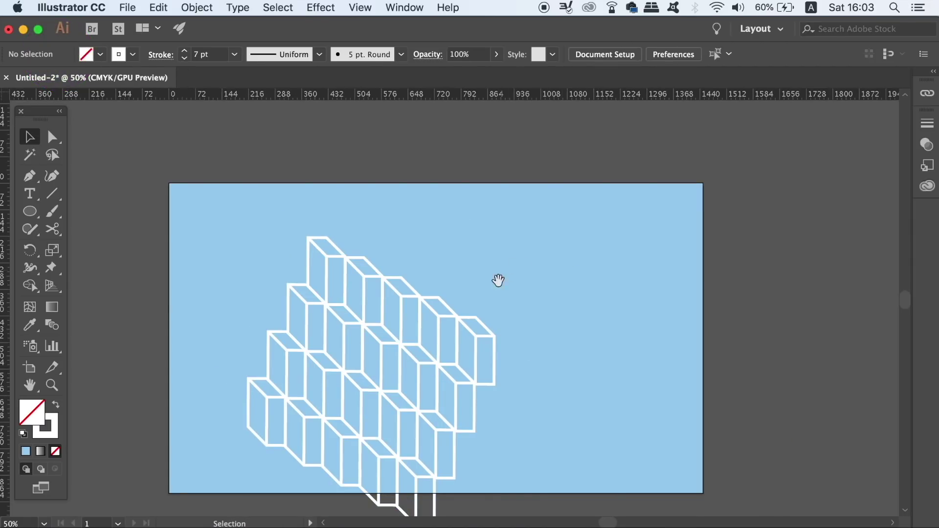